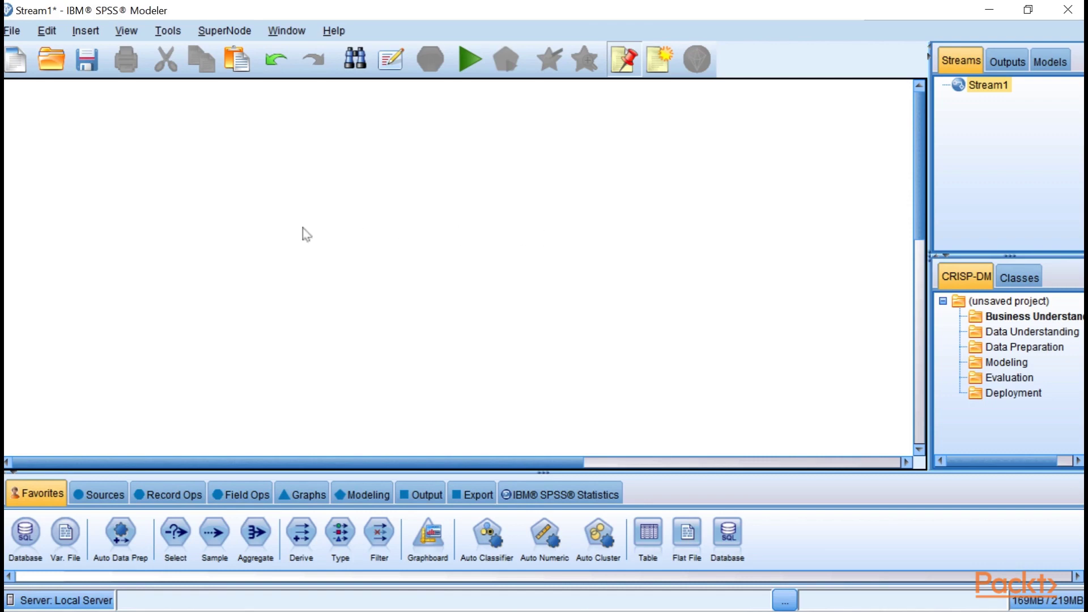
- Drag a Var. File source node from the Sources palette onto the Stream1 canvas
click(116, 496)
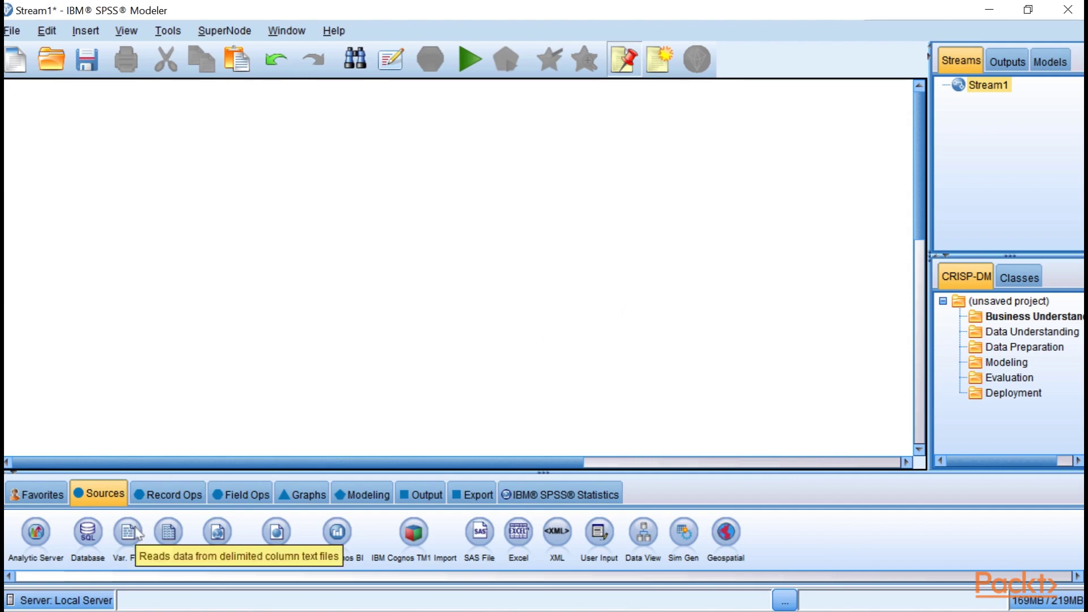
drag(136, 532, 66, 123)
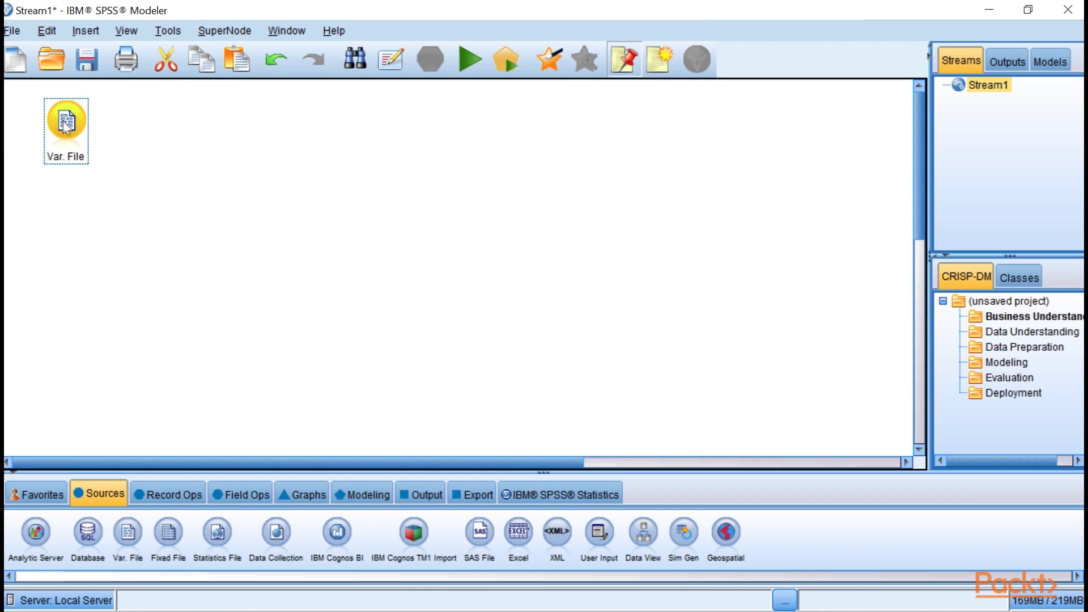
- Point the Var. File node at the Demographic_video file in Desktop > Modeler Video
right_click(65, 126)
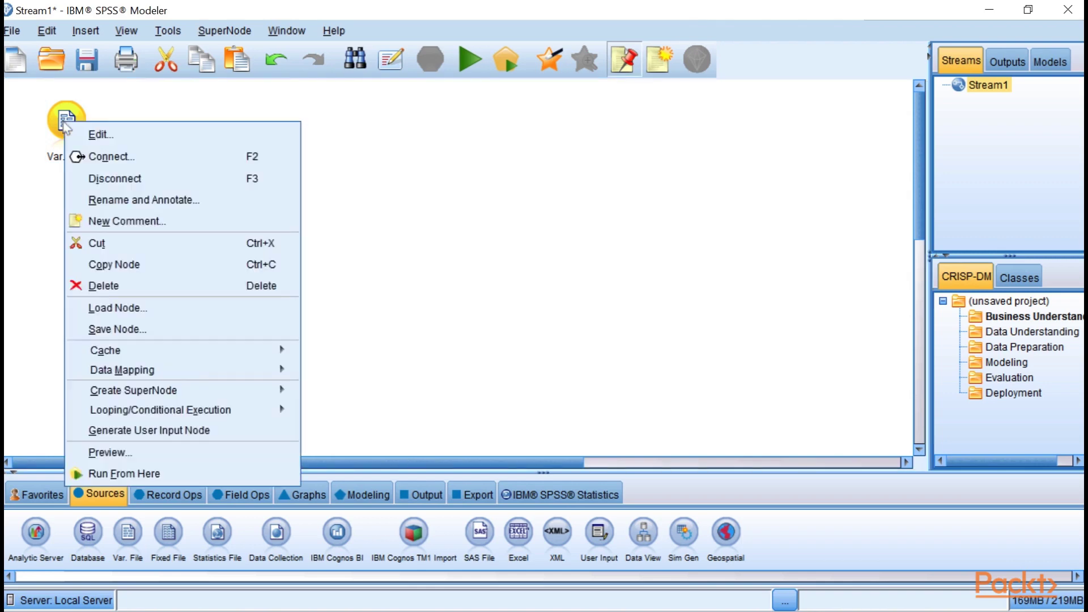
click(116, 135)
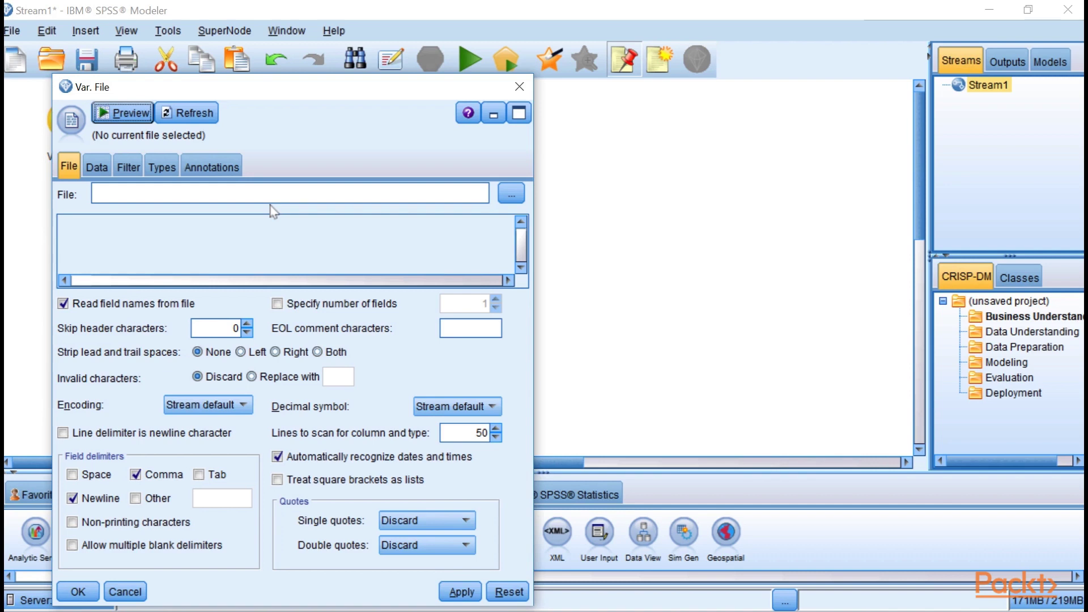
click(513, 194)
click(527, 47)
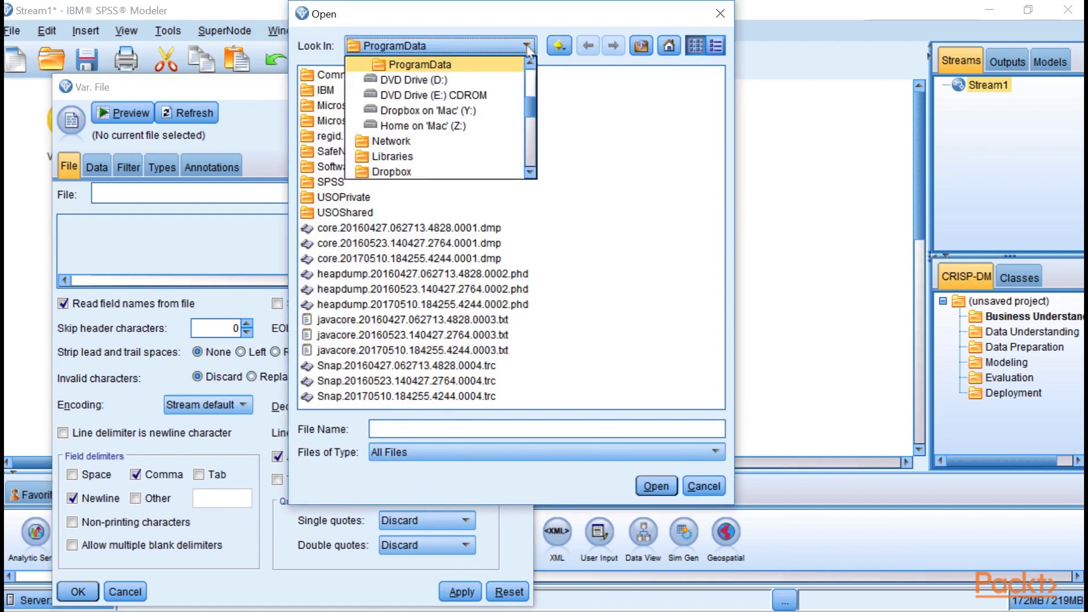
scroll(504, 81, up, 3)
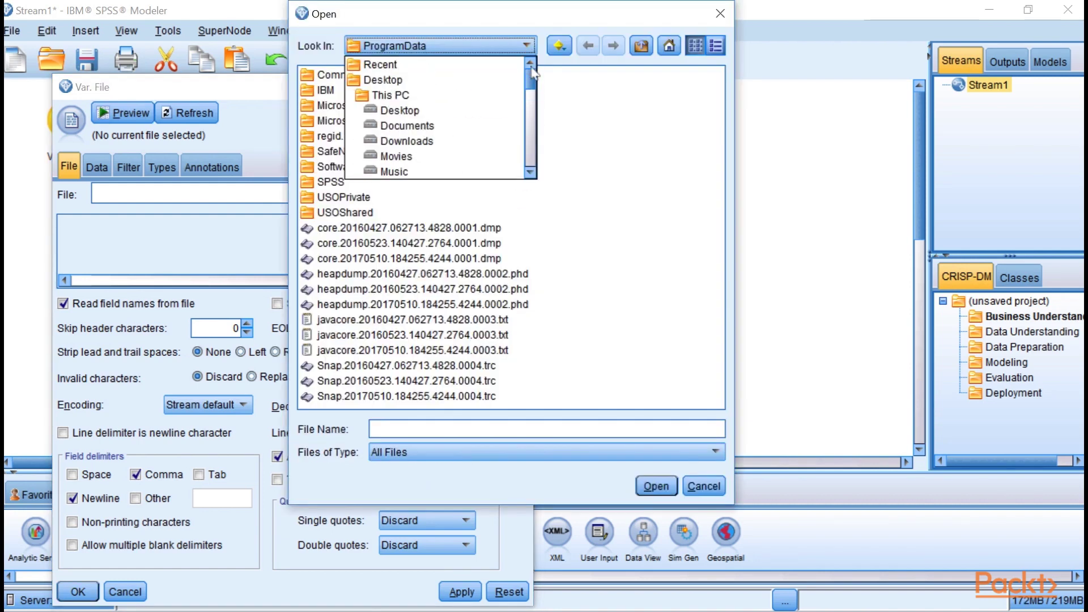
click(504, 81)
click(352, 336)
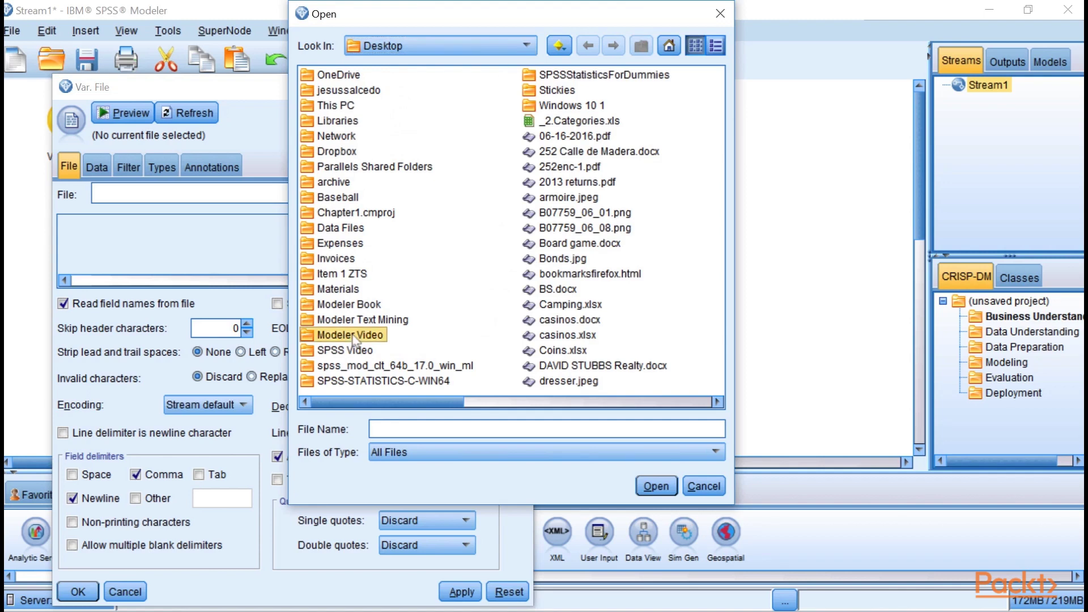
double_click(353, 336)
click(379, 262)
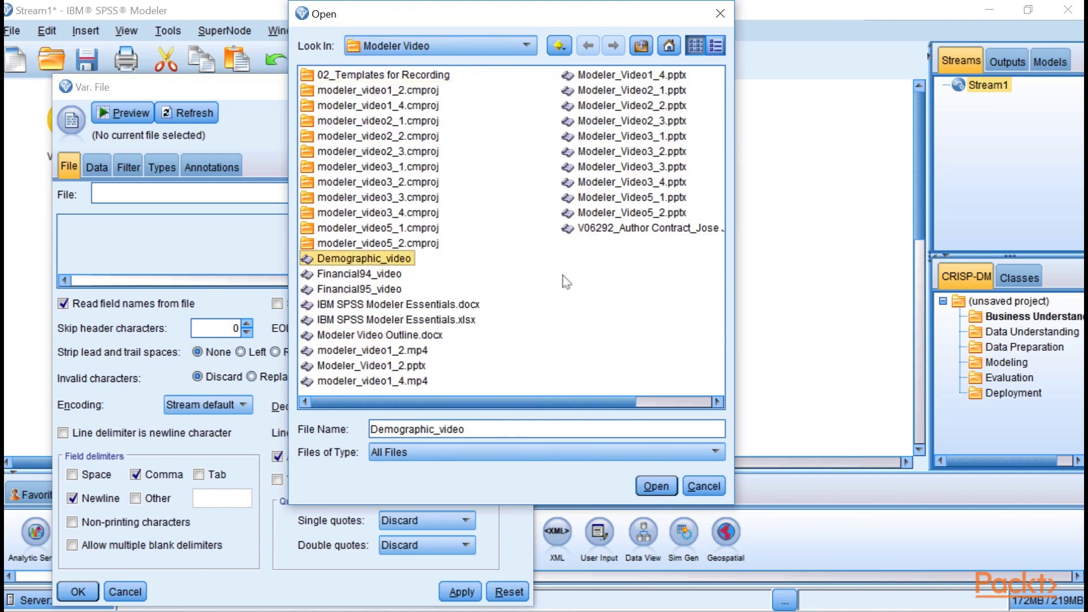
click(655, 486)
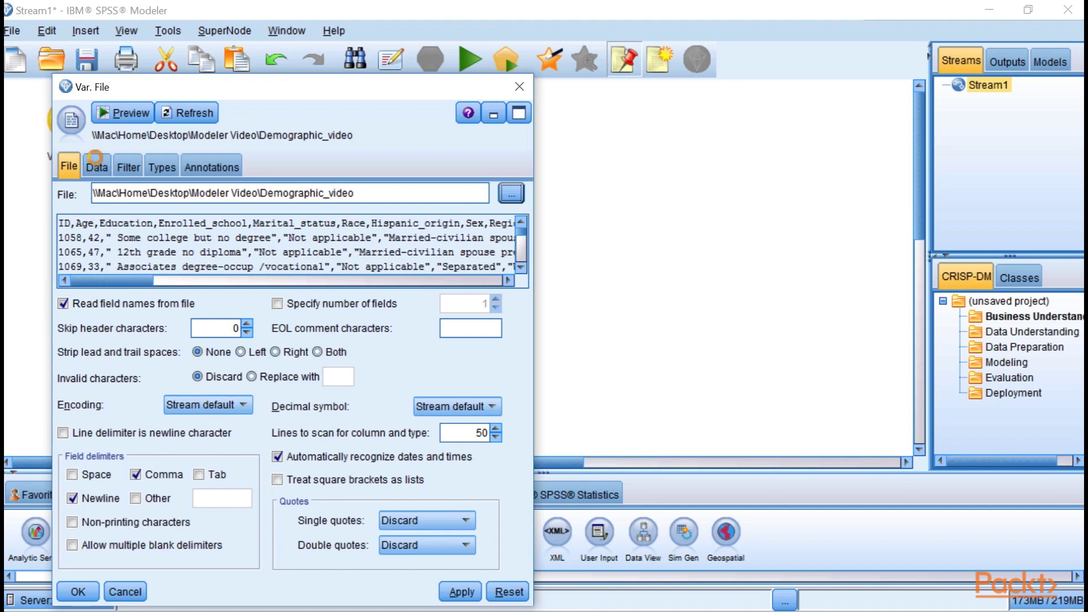
- Show the Data tab listing field storage types: ID and Age Integer, most others String
click(97, 165)
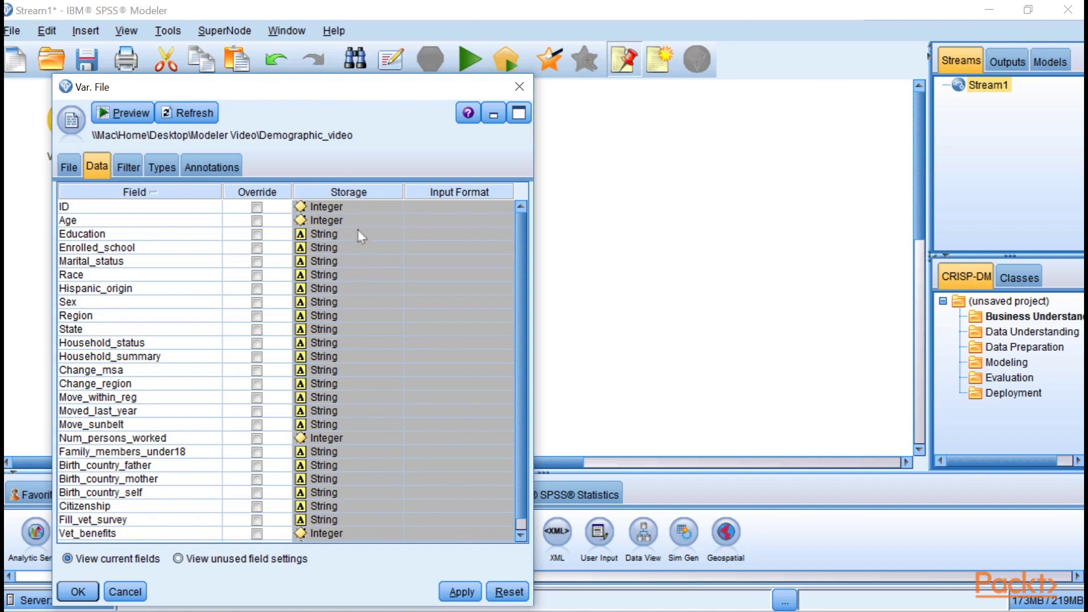
click(257, 208)
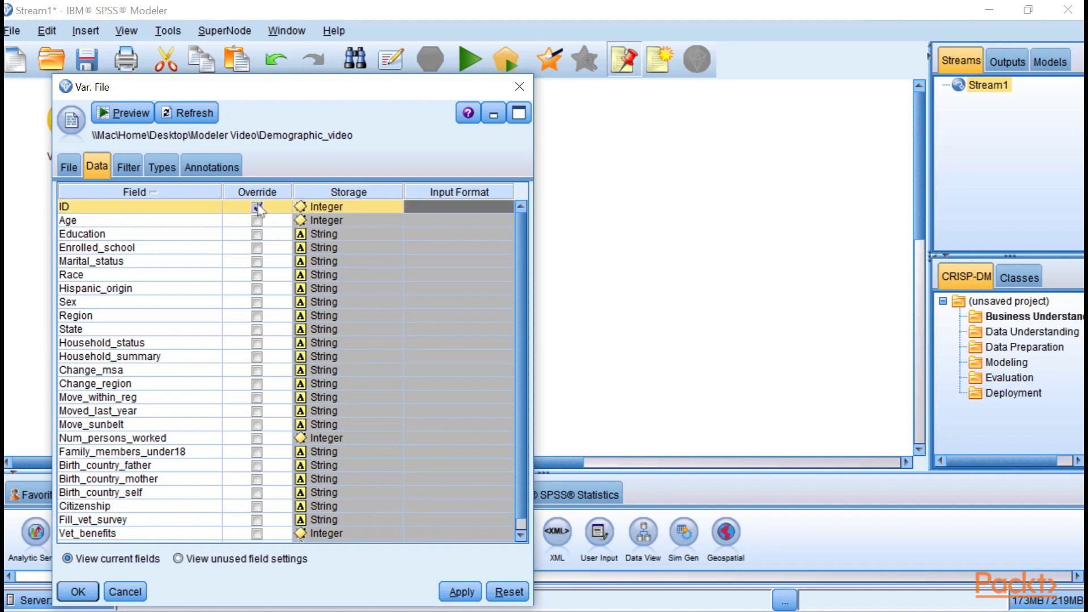
click(379, 206)
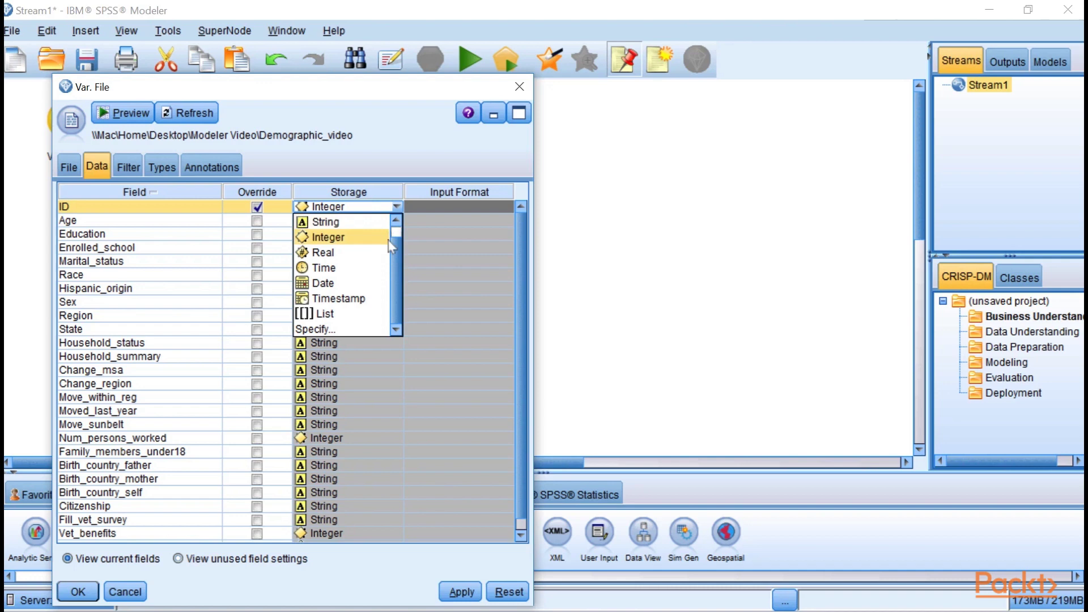
scroll(399, 232, up, 1)
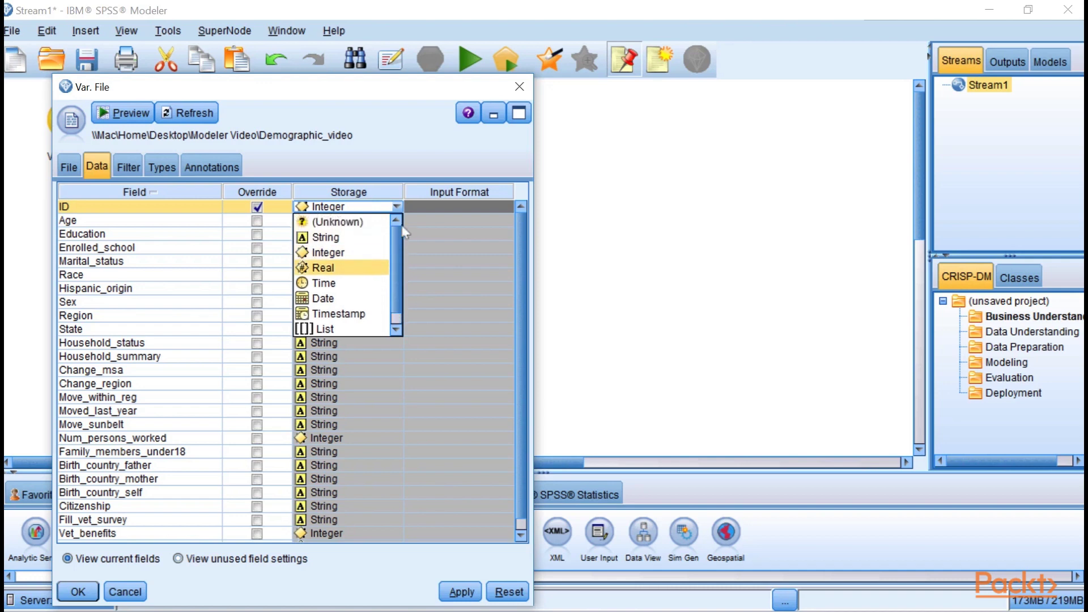
click(342, 154)
click(257, 207)
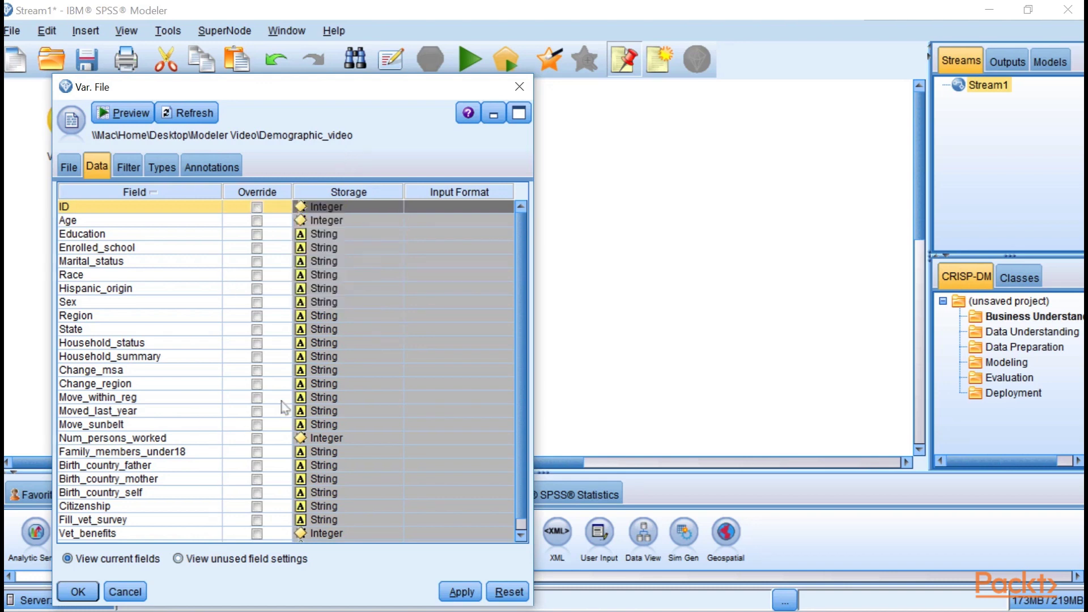
- On the Filter tab, rename ID to ID_Number, then exclude and re-include the Age field
click(128, 165)
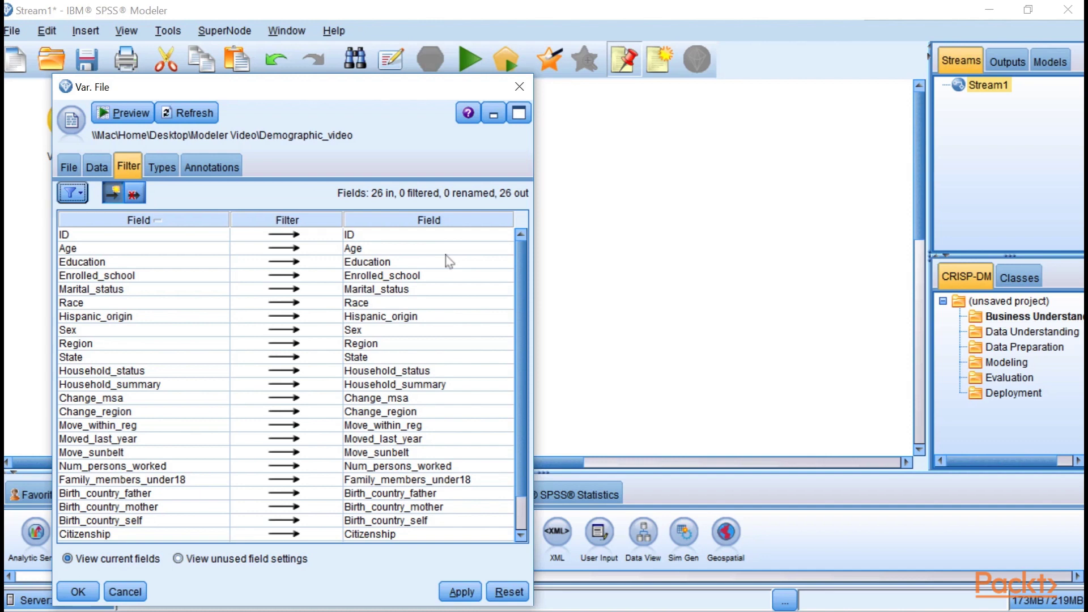
click(371, 238)
click(363, 235)
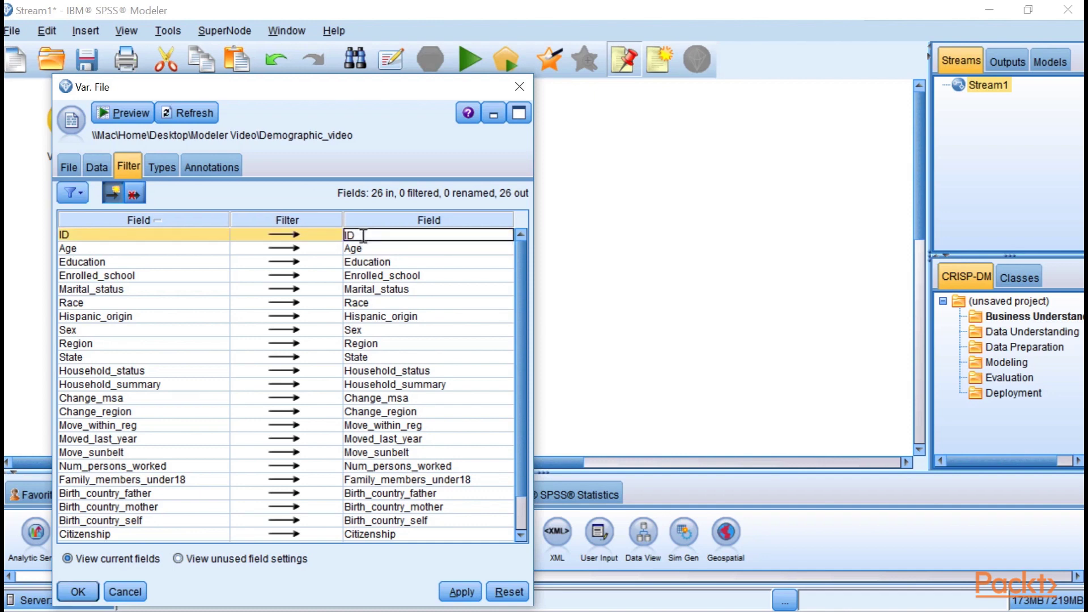
text(_Number)
click(391, 252)
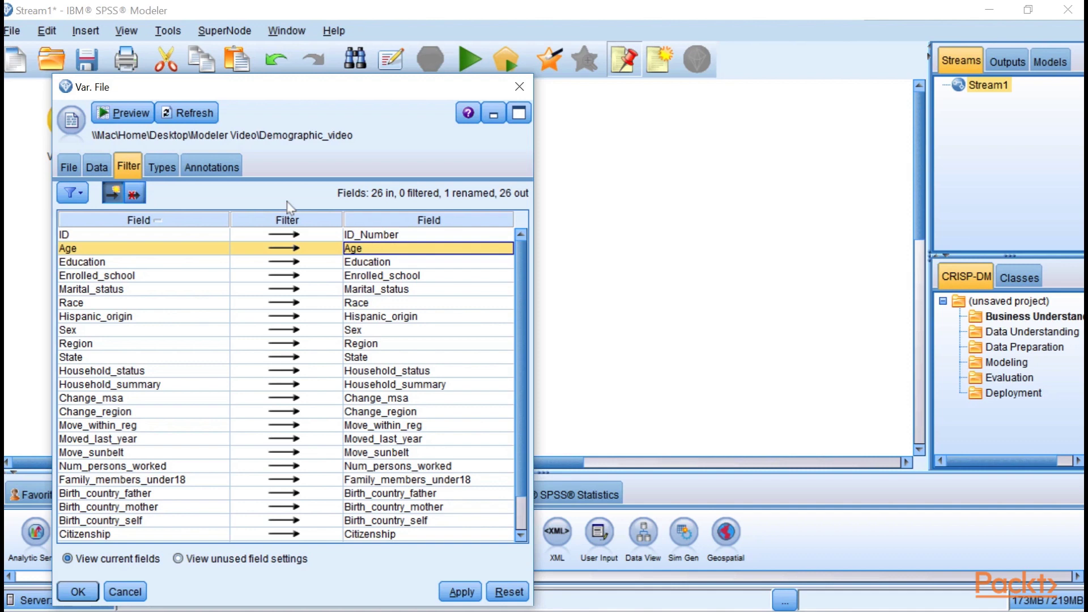
click(283, 249)
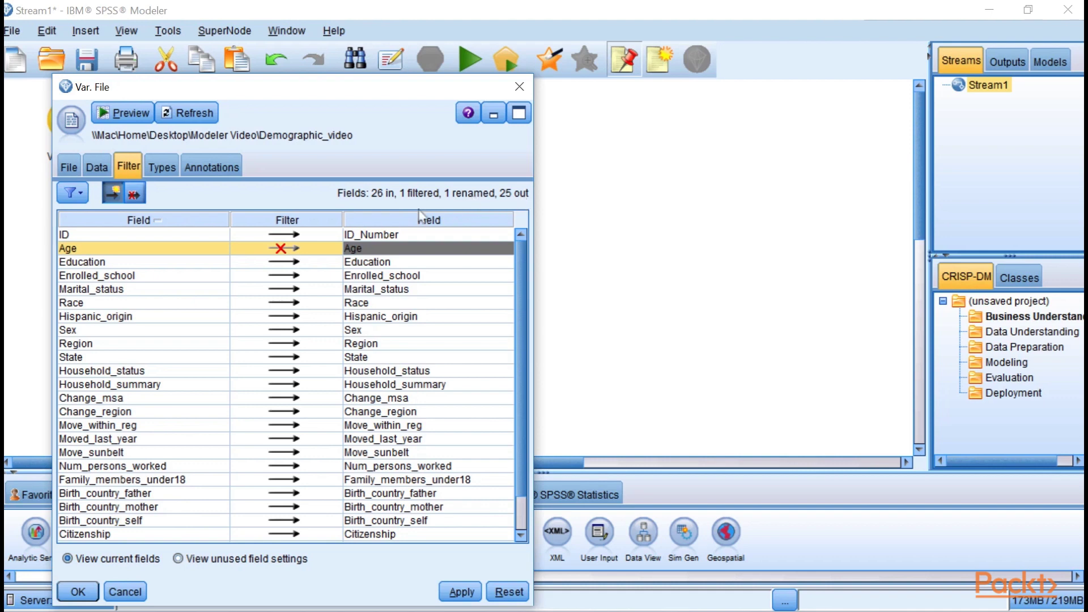
click(281, 248)
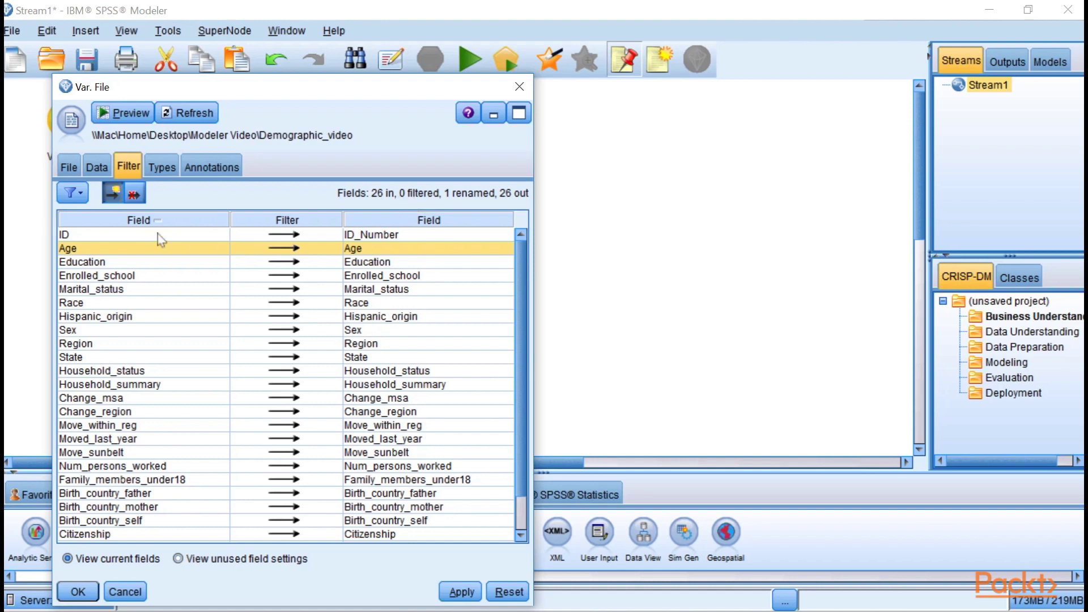
- Apply Use Input Field Names so ID_Number reverts to ID, with 0 fields renamed
click(82, 200)
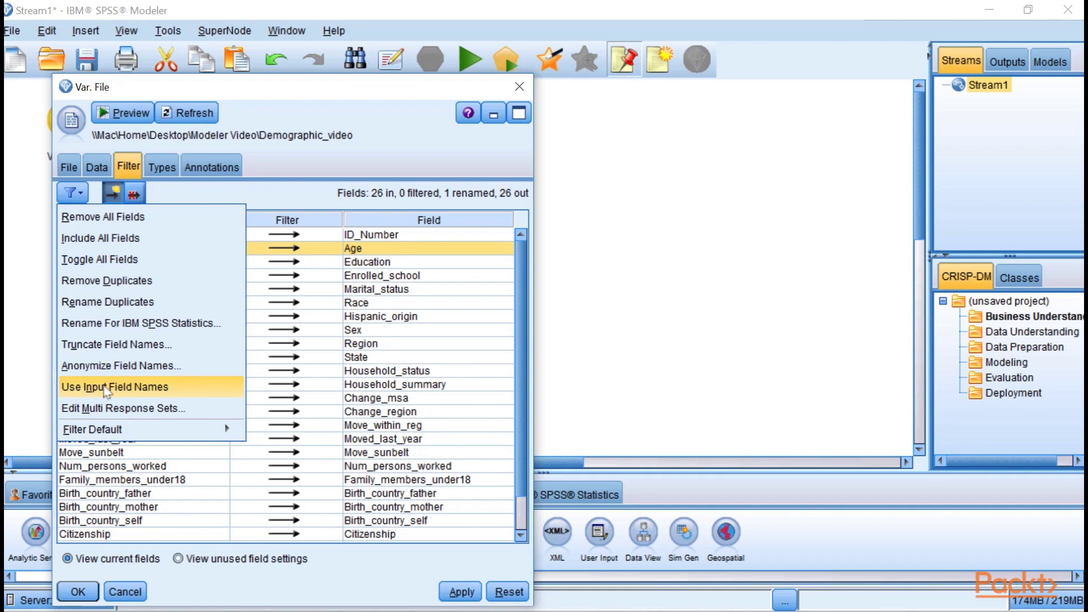
click(106, 390)
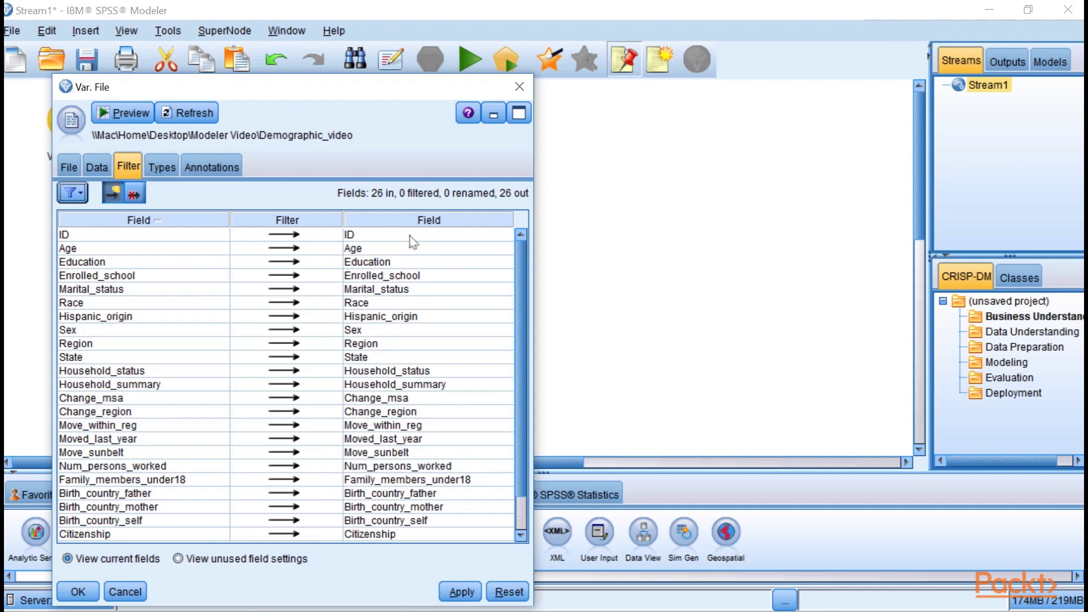
- Show the Types tab: ID, Age, Num_persons Continuous, others Categorical, all with Input role
click(171, 162)
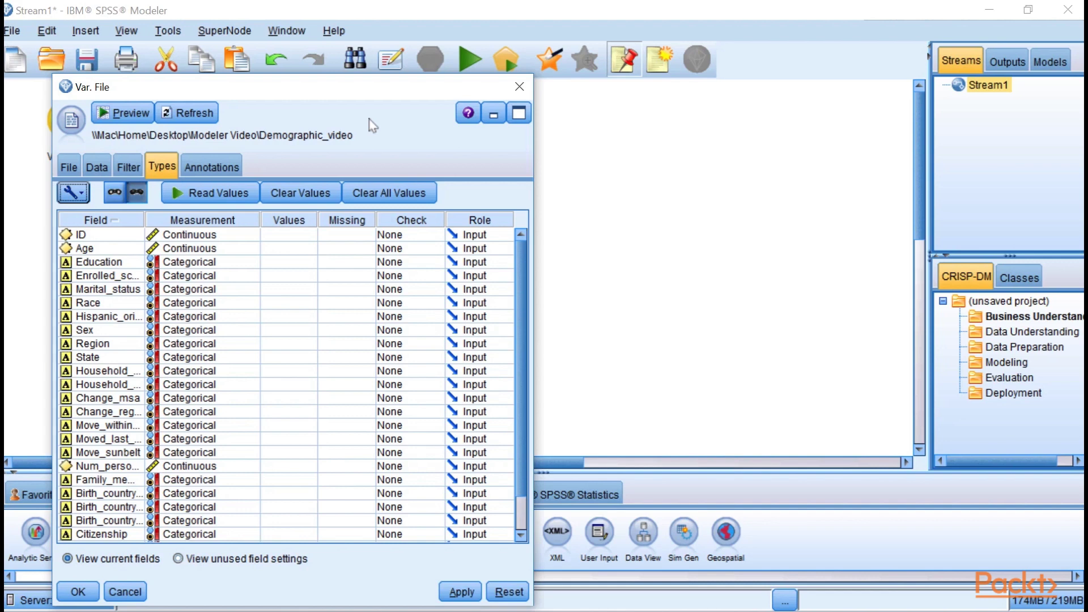
- Show the Annotations tab with automatic name and empty tooltip, keywords and notes
click(218, 168)
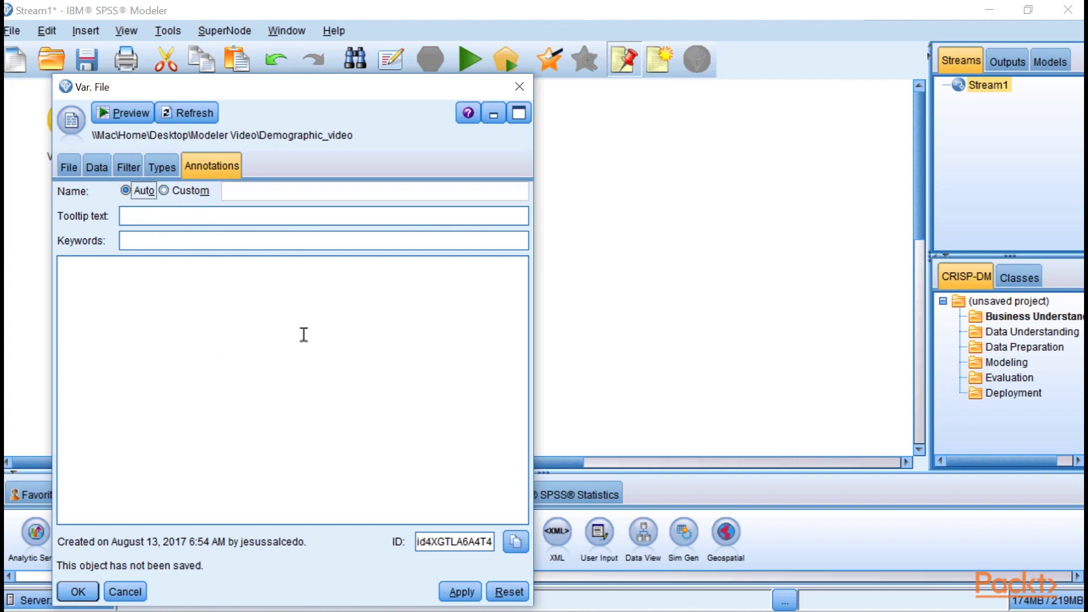
- Close the source settings with OK and add a Table output node connected to Demographic_video
click(78, 592)
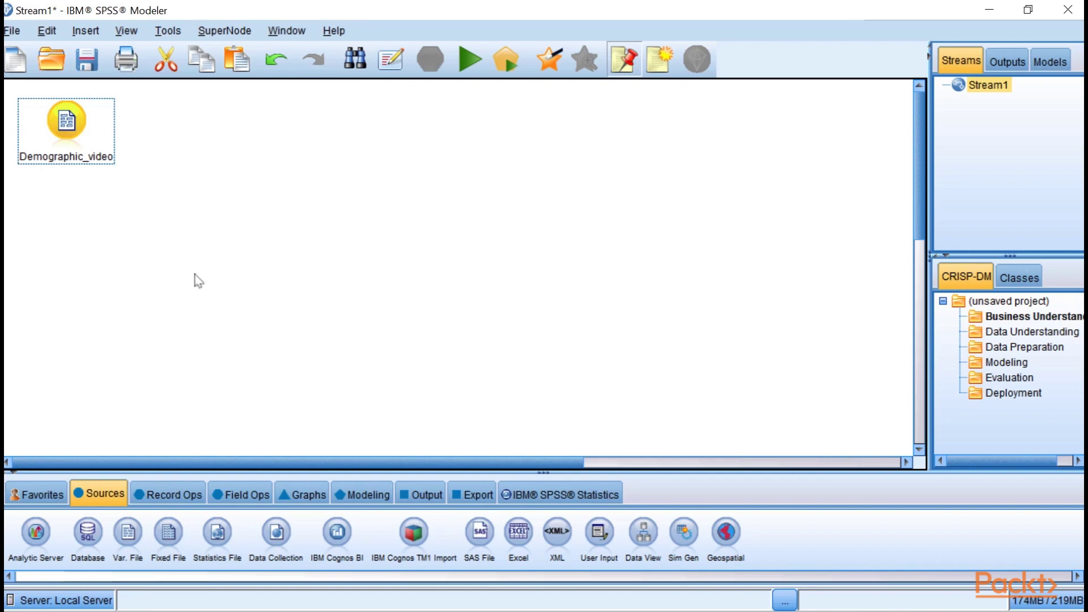
click(426, 496)
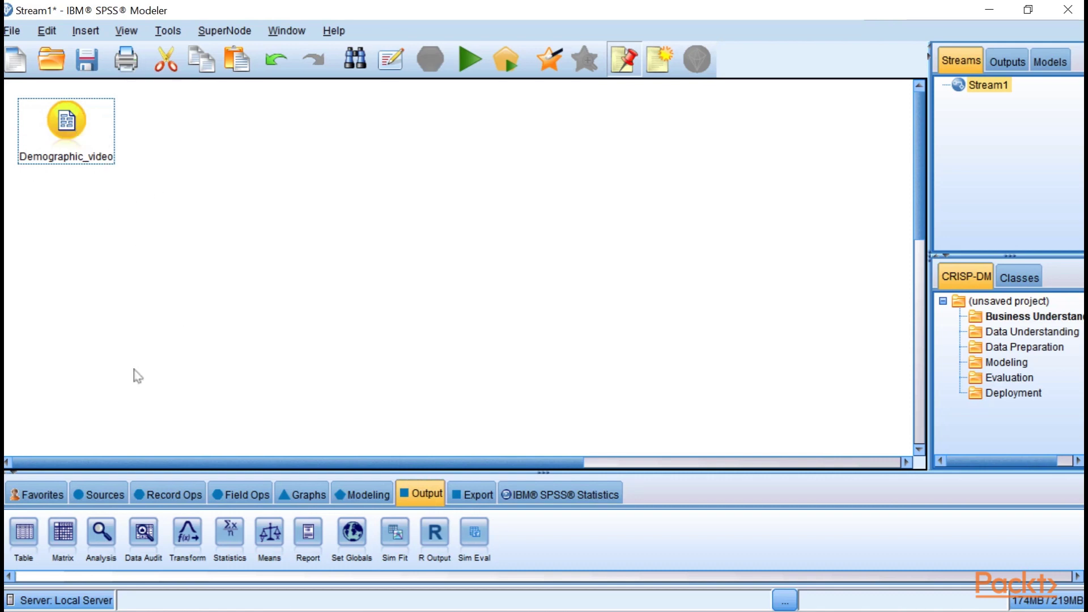
double_click(25, 533)
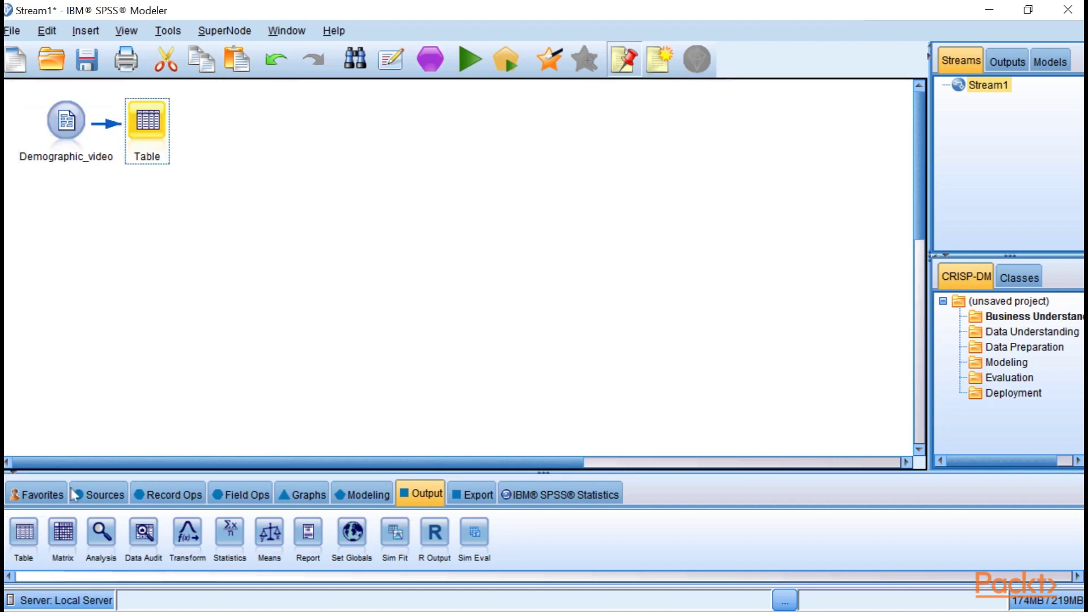
- Run the Table node, scroll through the 26 fields and 49,860 records, and close the results
right_click(152, 120)
click(192, 405)
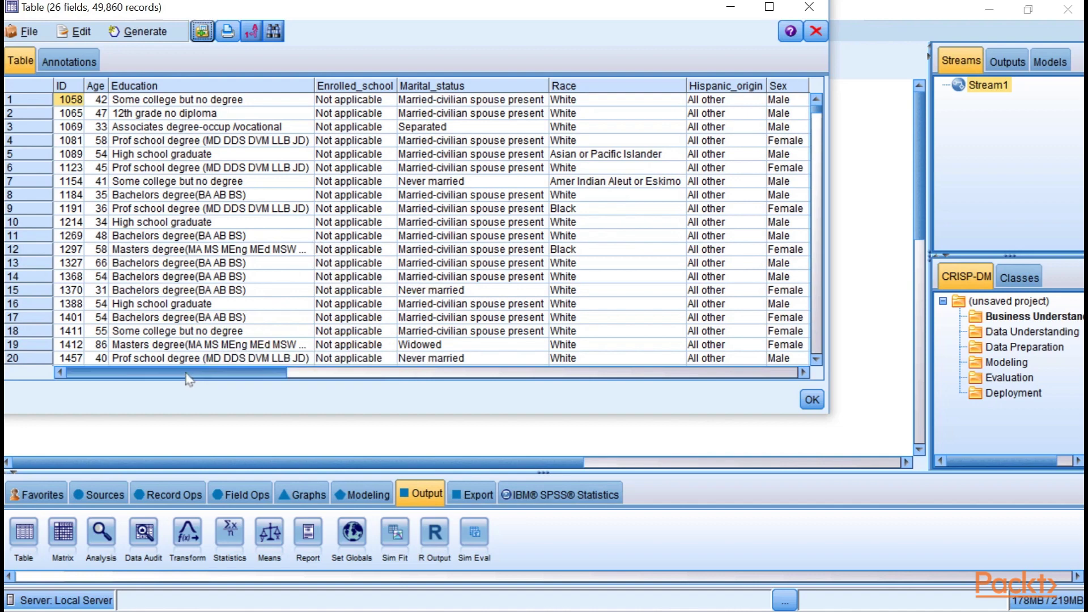
drag(187, 376, 397, 347)
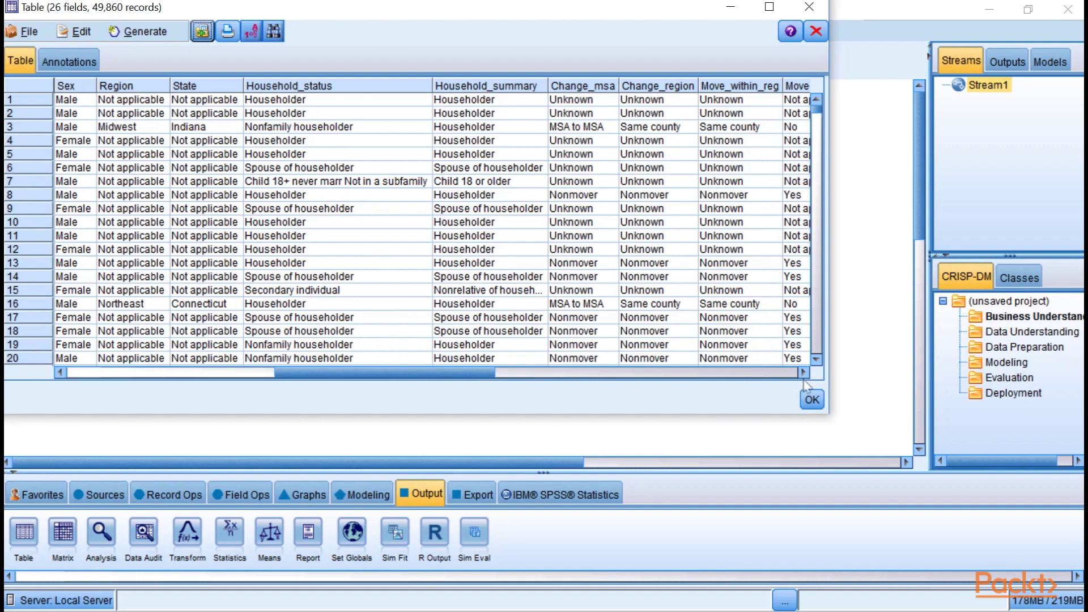
click(813, 400)
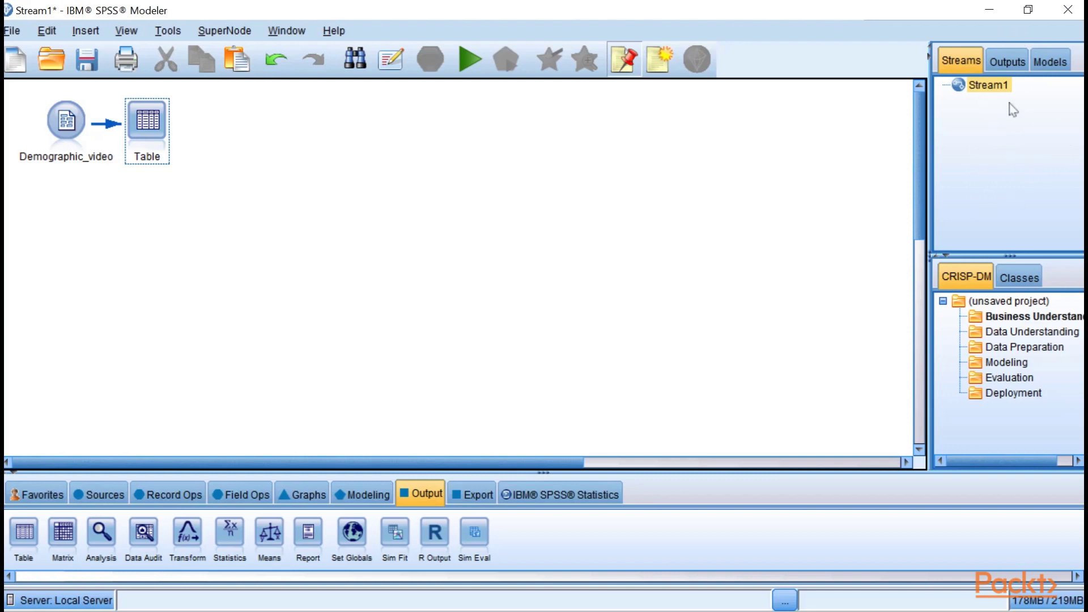
- Reopen the saved Table output from the manager's Outputs list, then close its window
click(1014, 61)
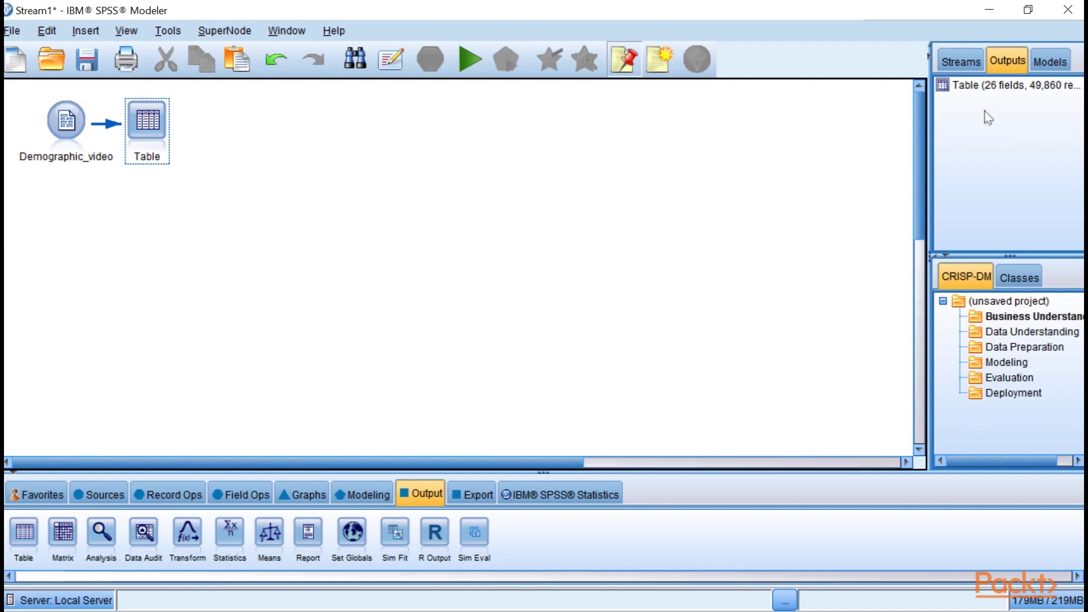
click(972, 91)
double_click(972, 91)
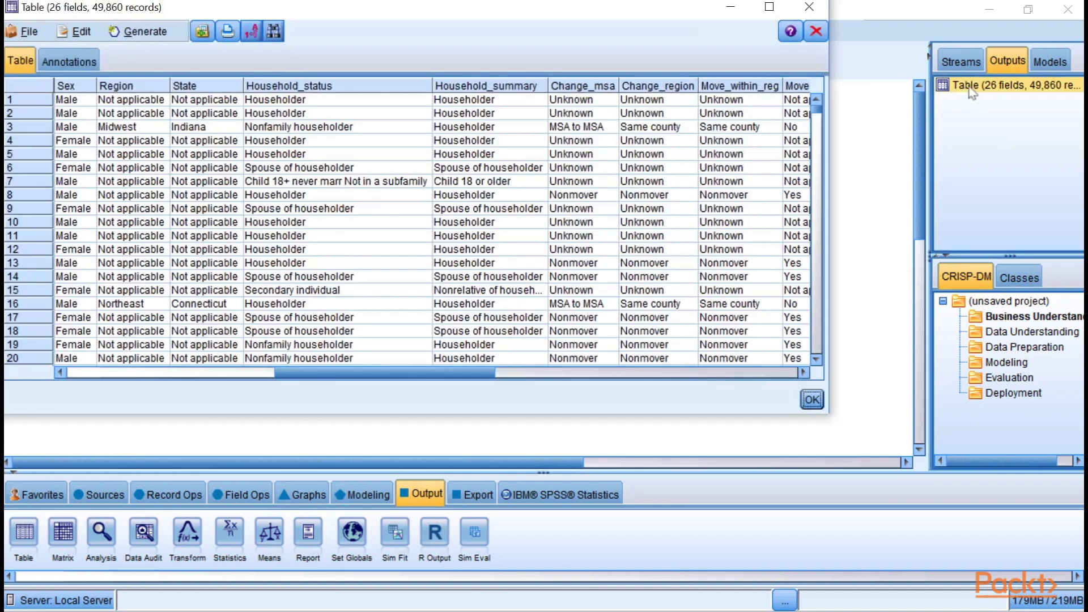
click(809, 7)
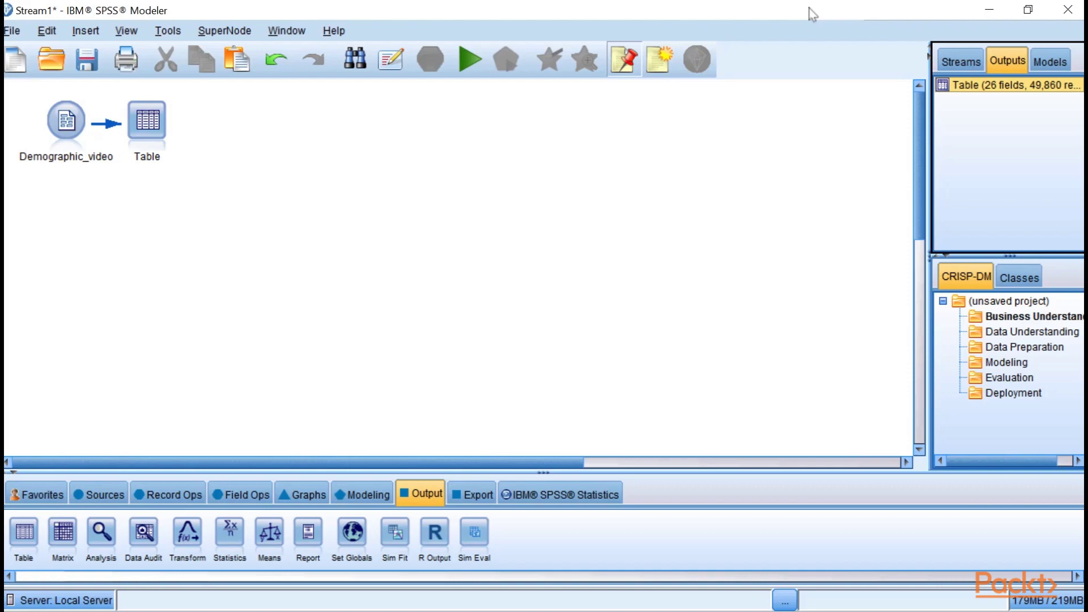